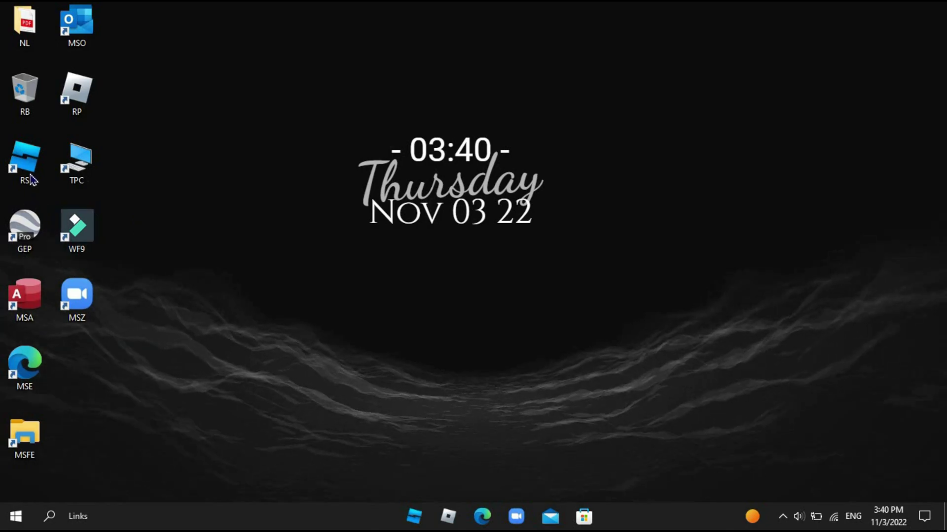
Launch Filmora9, create a new 16:9 widescreen project and dismiss the Message Center
{"action": "double_click", "coordinate": [84, 227]}
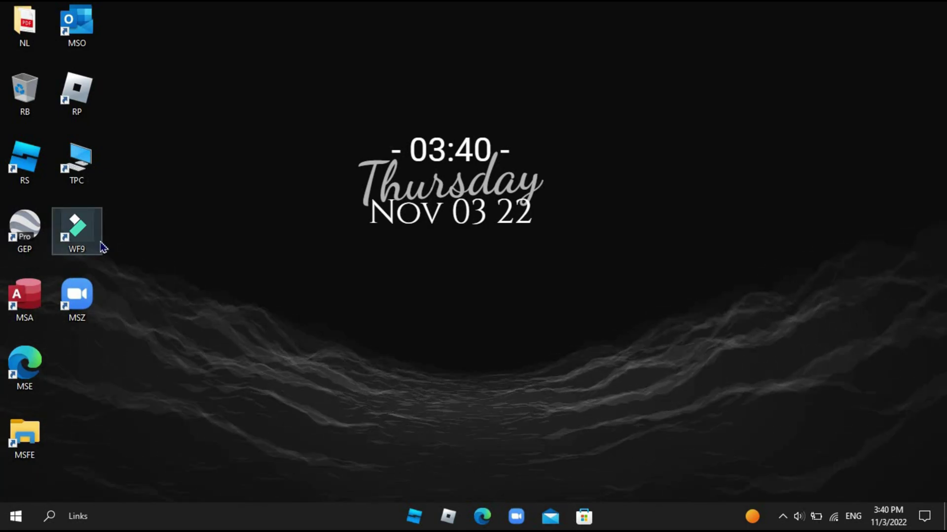
{"action": "double_click", "coordinate": [78, 226]}
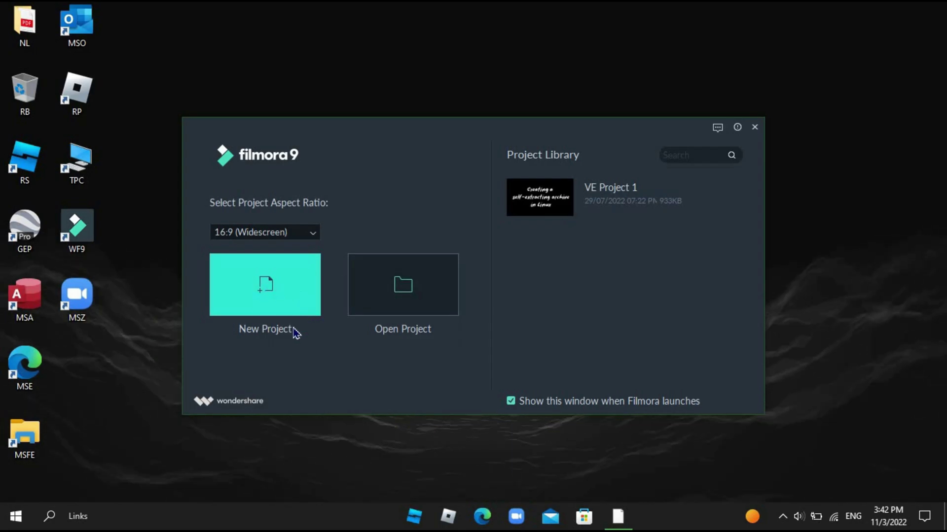
{"action": "left_click", "coordinate": [286, 284]}
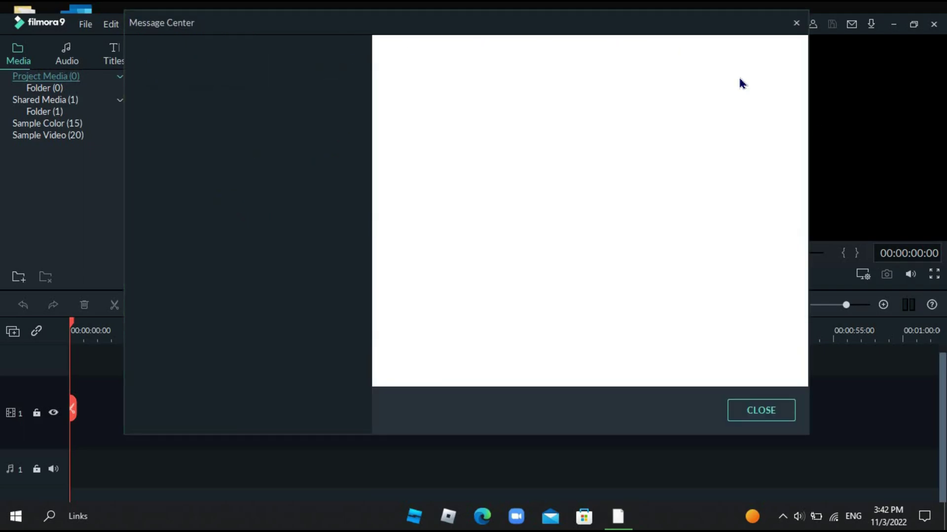
{"action": "left_click", "coordinate": [796, 24]}
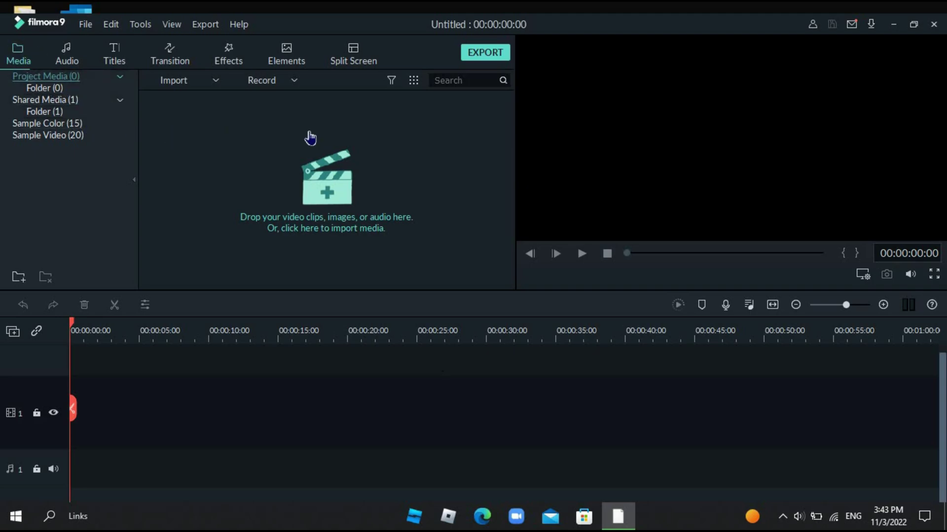
Import "Showcasing my friends builds (collab).mp4" from the "my private videos" folder in Videos into the project media
{"action": "left_click", "coordinate": [317, 190]}
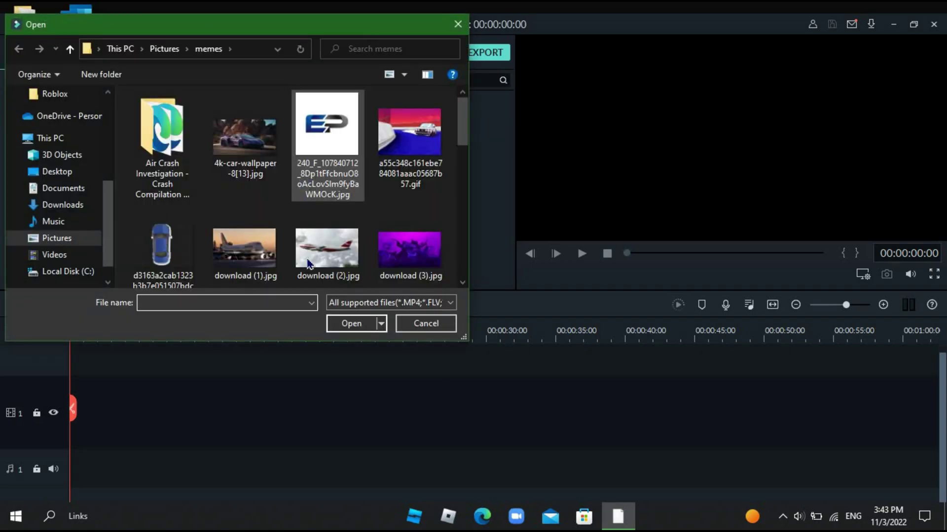
{"action": "scroll", "coordinate": [359, 237], "scroll_direction": "down", "scroll_amount": 2}
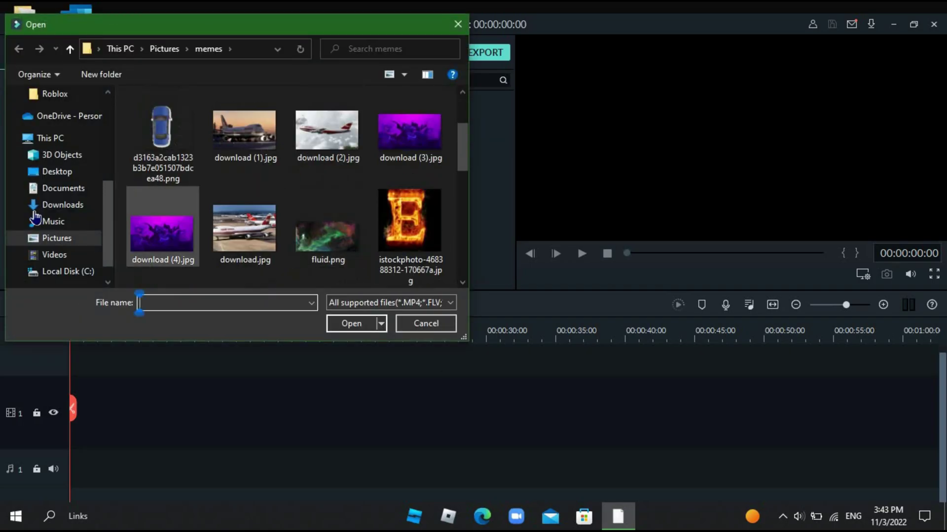
{"action": "left_click", "coordinate": [55, 255]}
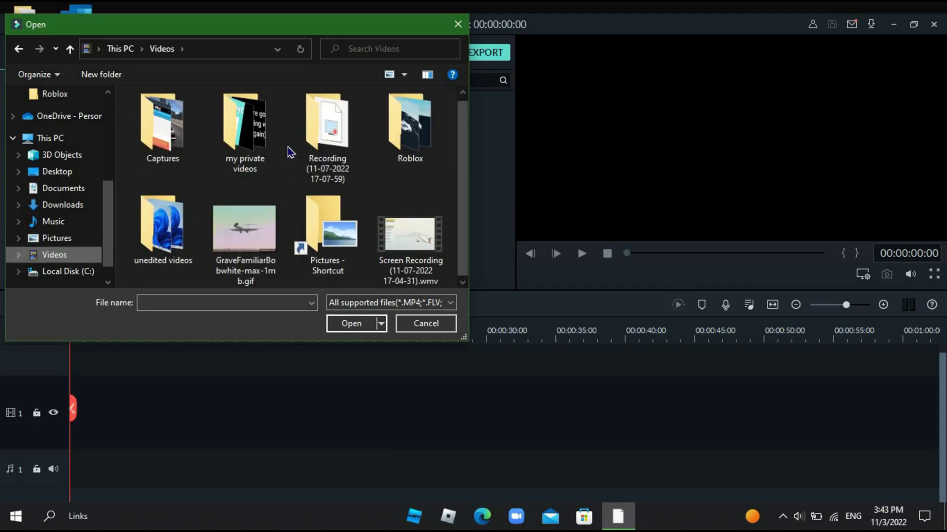
{"action": "double_click", "coordinate": [245, 118]}
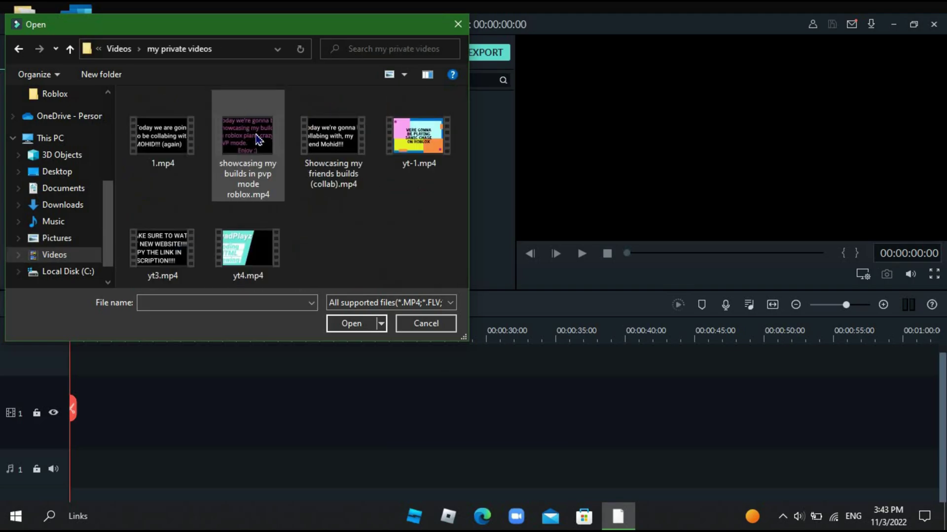
{"action": "double_click", "coordinate": [345, 147]}
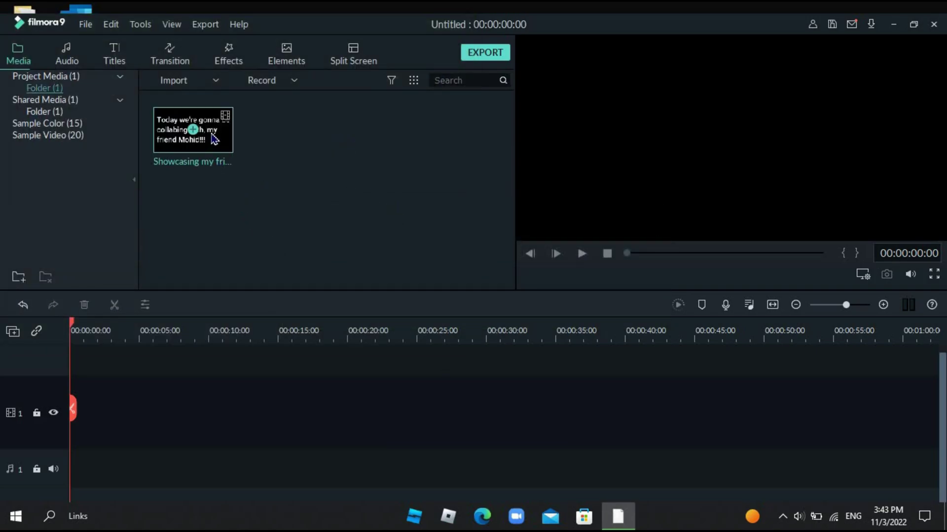
Place the imported clip at the start of video track 1, preview its opening seconds and return the playhead to the start
{"action": "left_click_drag", "start_coordinate": [242, 187], "coordinate": [134, 414]}
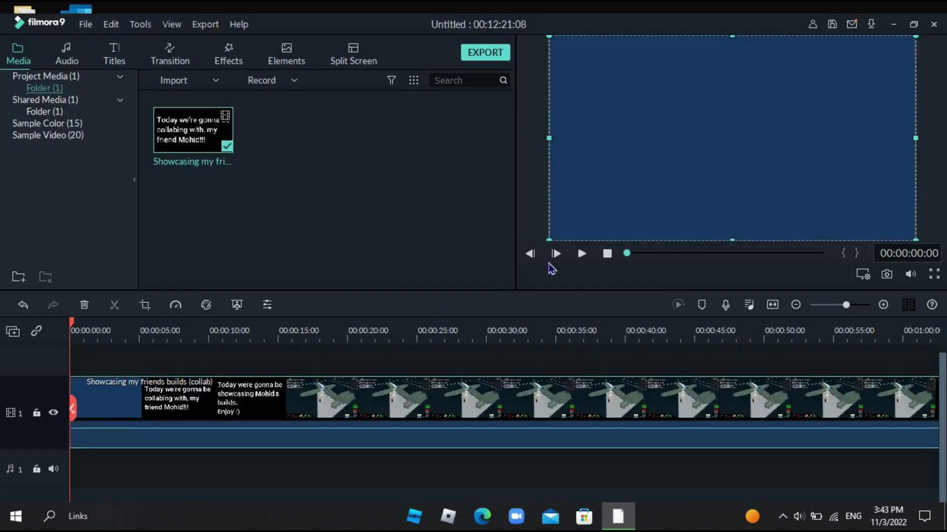
{"action": "left_click", "coordinate": [582, 253]}
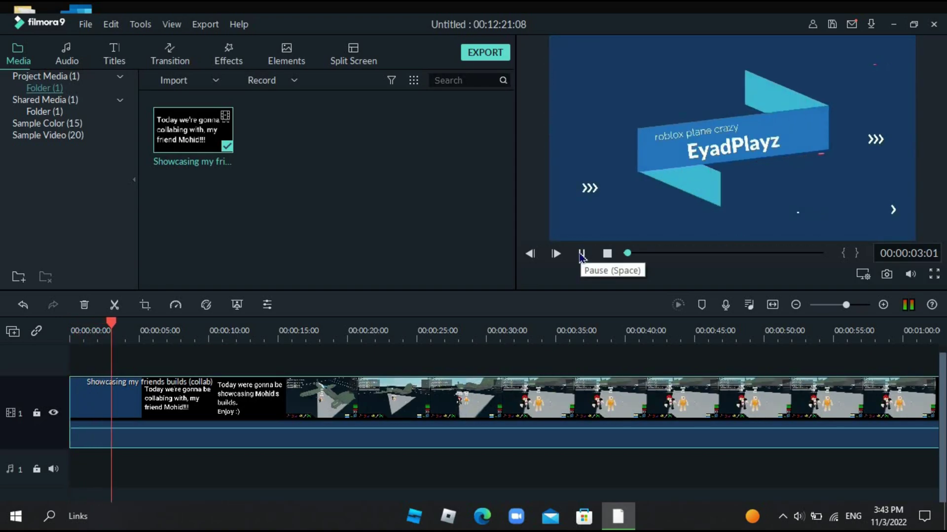
{"action": "left_click", "coordinate": [581, 255]}
{"action": "left_click_drag", "start_coordinate": [121, 428], "coordinate": [31, 397]}
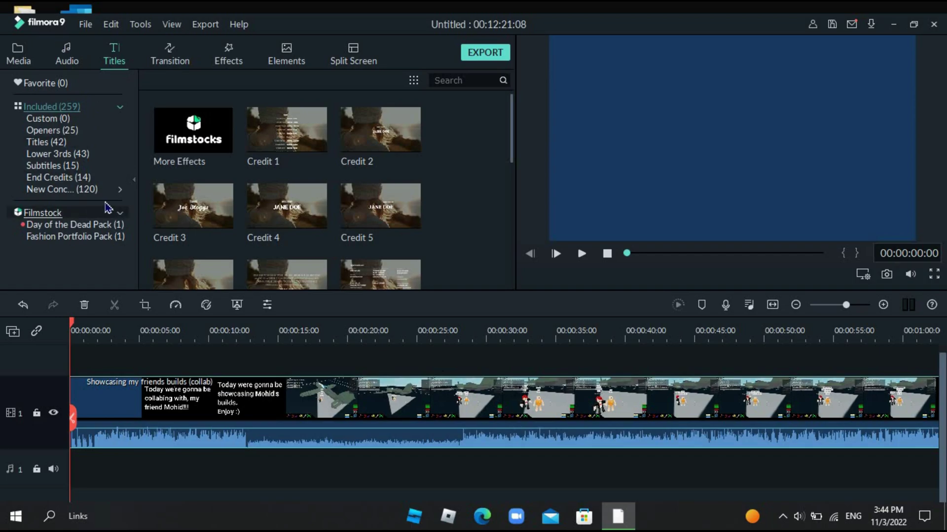
Insert the Opener 14 title at the start of video track 1, ahead of the video clip
{"action": "scroll", "coordinate": [271, 191], "scroll_direction": "down", "scroll_amount": 3}
{"action": "scroll", "coordinate": [295, 215], "scroll_direction": "up", "scroll_amount": 3}
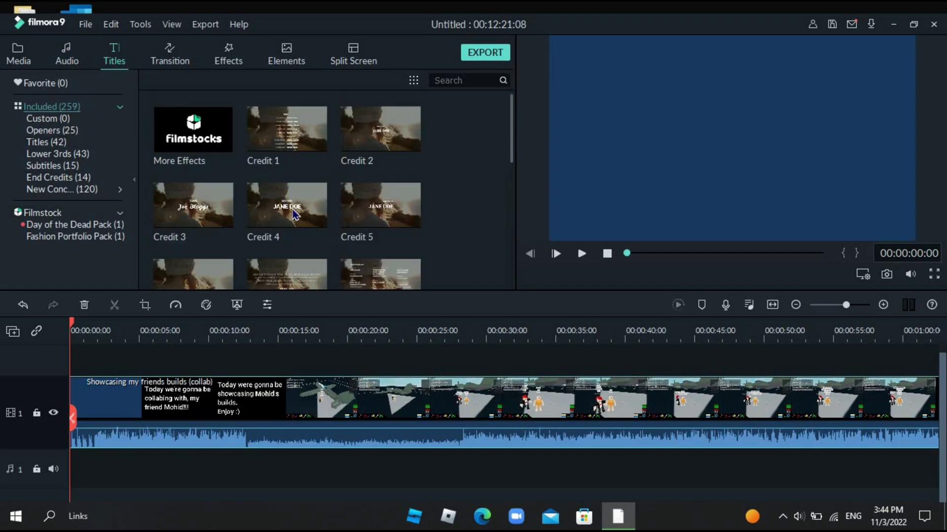
{"action": "left_click", "coordinate": [59, 131]}
{"action": "scroll", "coordinate": [257, 202], "scroll_direction": "down", "scroll_amount": 3}
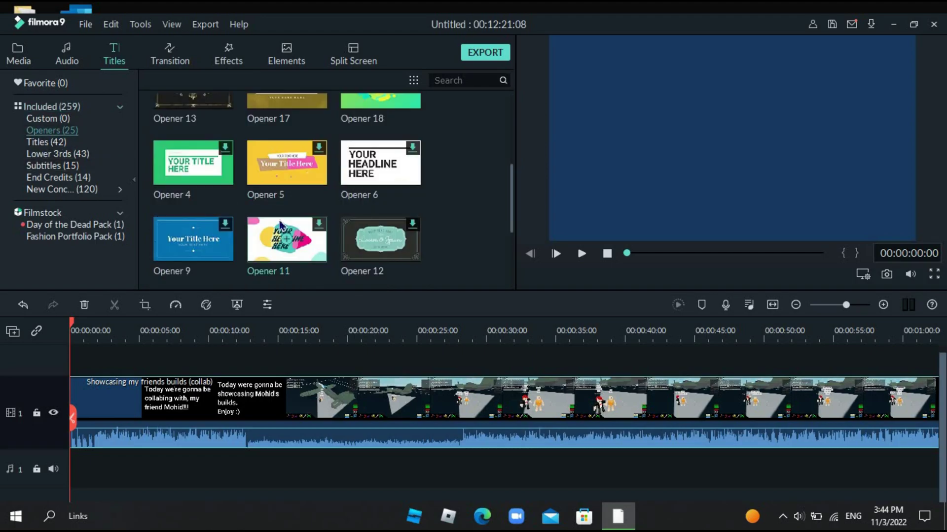
{"action": "scroll", "coordinate": [291, 198], "scroll_direction": "up", "scroll_amount": 3}
{"action": "scroll", "coordinate": [302, 154], "scroll_direction": "down", "scroll_amount": 8}
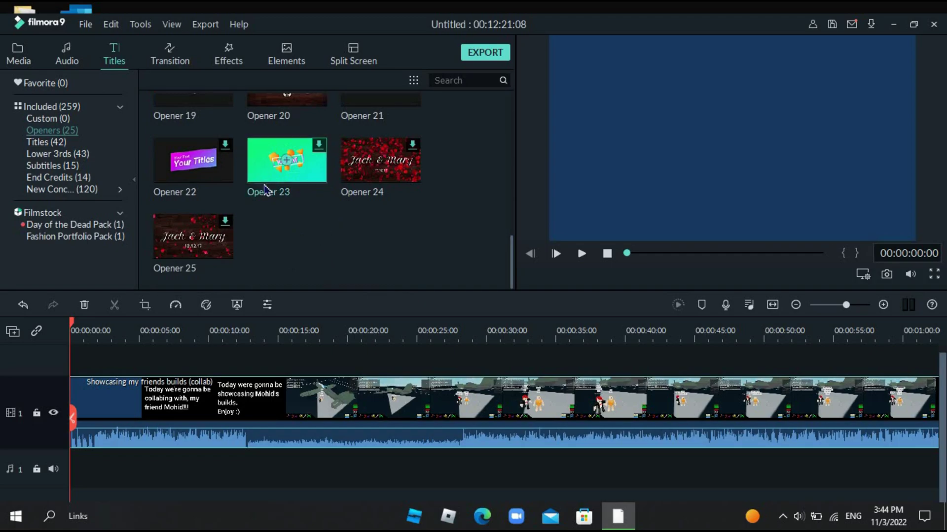
{"action": "scroll", "coordinate": [370, 257], "scroll_direction": "up", "scroll_amount": 3}
{"action": "left_click_drag", "start_coordinate": [192, 203], "coordinate": [74, 414]}
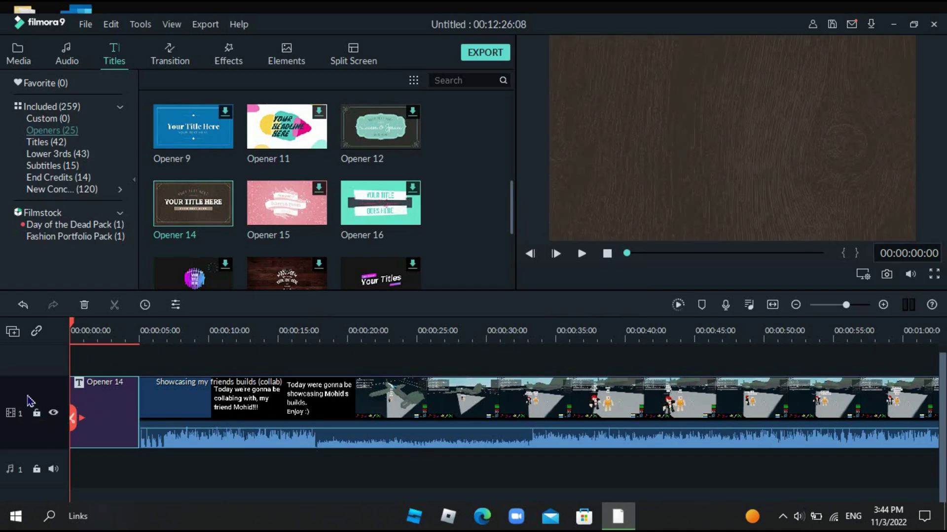
{"action": "mouse_move", "coordinate": [77, 422]}
{"action": "left_mouse_down"}
{"action": "mouse_move", "coordinate": [104, 419]}
{"action": "mouse_move", "coordinate": [127, 430]}
{"action": "mouse_move", "coordinate": [69, 429]}
{"action": "left_mouse_up"}
Add the "Earth - The Rhythm Of Memories" music at the start of audio track 1, raise its volume and preview the opener
{"action": "left_click", "coordinate": [69, 59]}
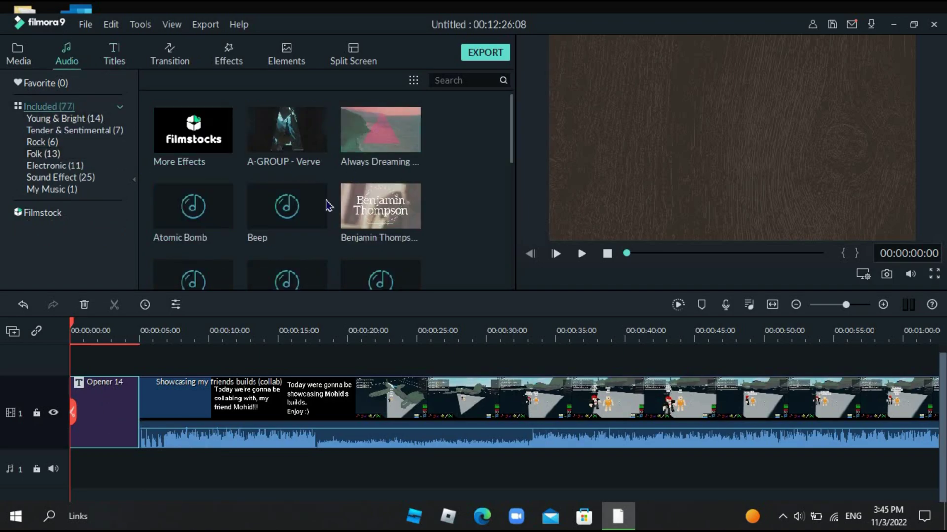
{"action": "scroll", "coordinate": [340, 219], "scroll_direction": "down", "scroll_amount": 5}
{"action": "left_click_drag", "start_coordinate": [281, 170], "coordinate": [70, 472]}
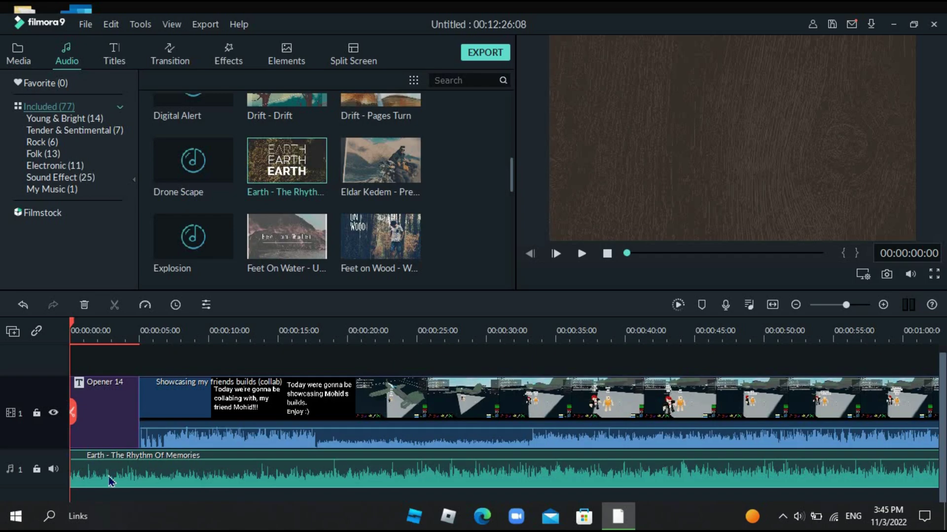
{"action": "left_click_drag", "start_coordinate": [120, 461], "coordinate": [120, 487]}
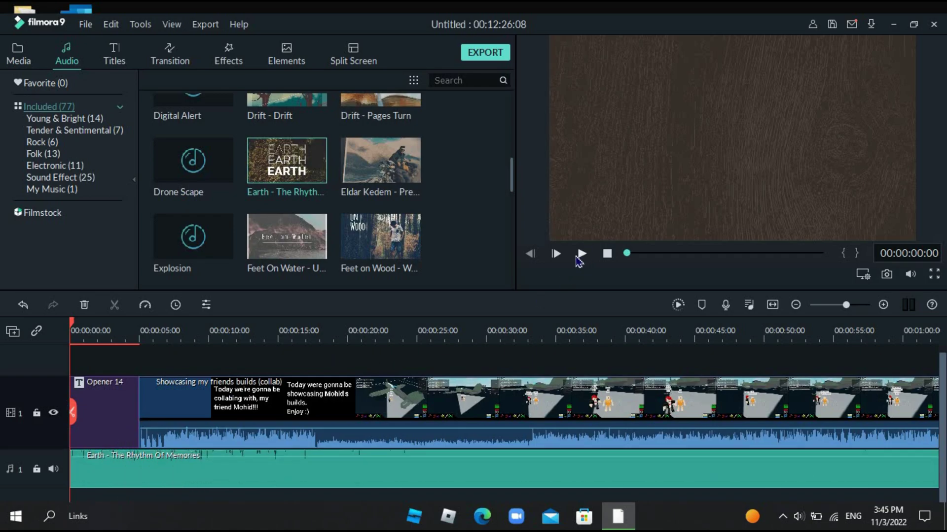
{"action": "left_click", "coordinate": [579, 257]}
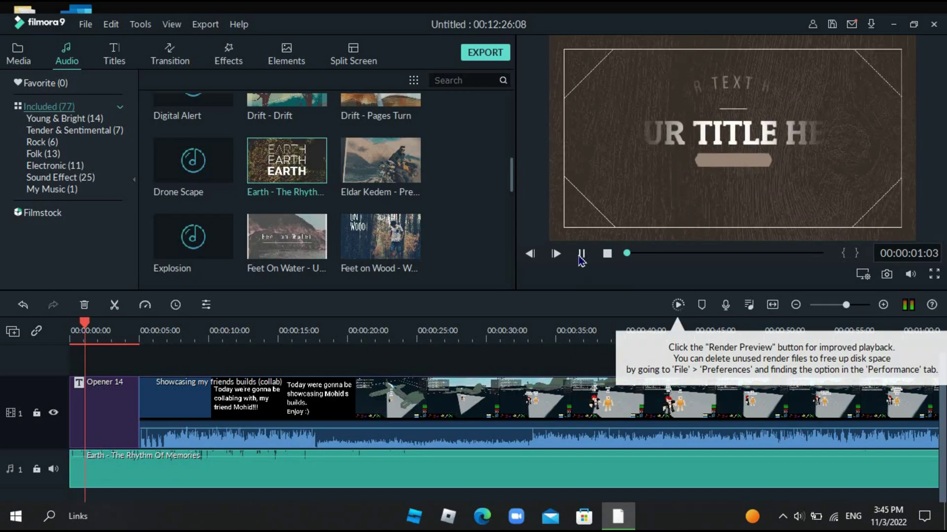
{"action": "left_click", "coordinate": [580, 254]}
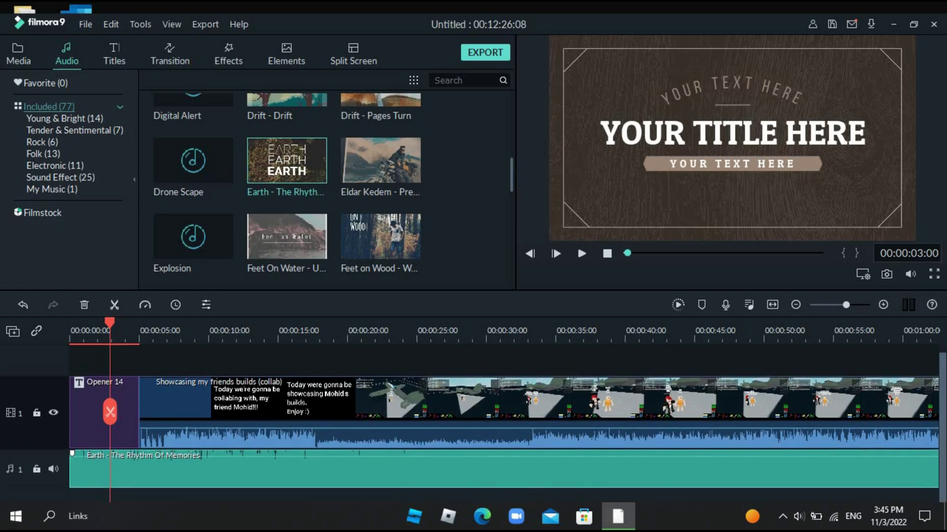
Shorten the music clip on audio track 1 so it ends together with Opener 14
{"action": "left_click_drag", "start_coordinate": [105, 414], "coordinate": [926, 463]}
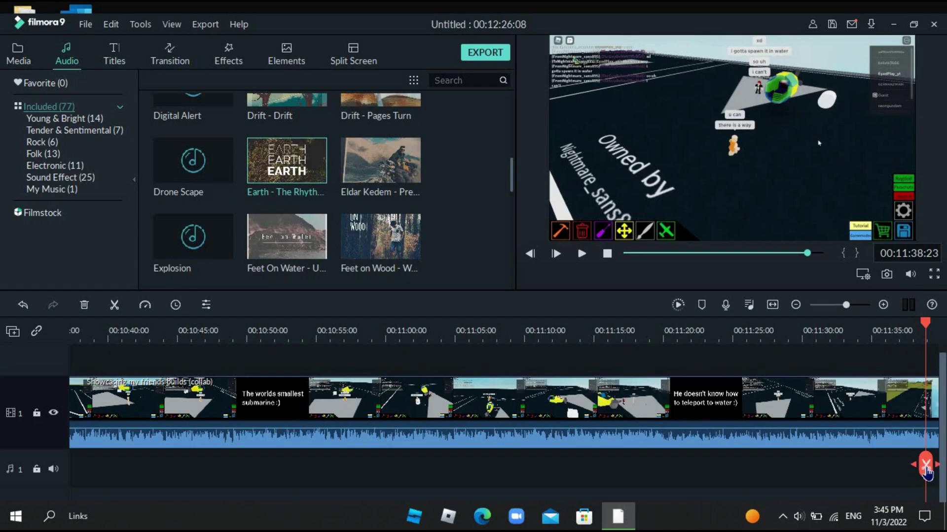
{"action": "left_click_drag", "start_coordinate": [925, 466], "coordinate": [929, 465]}
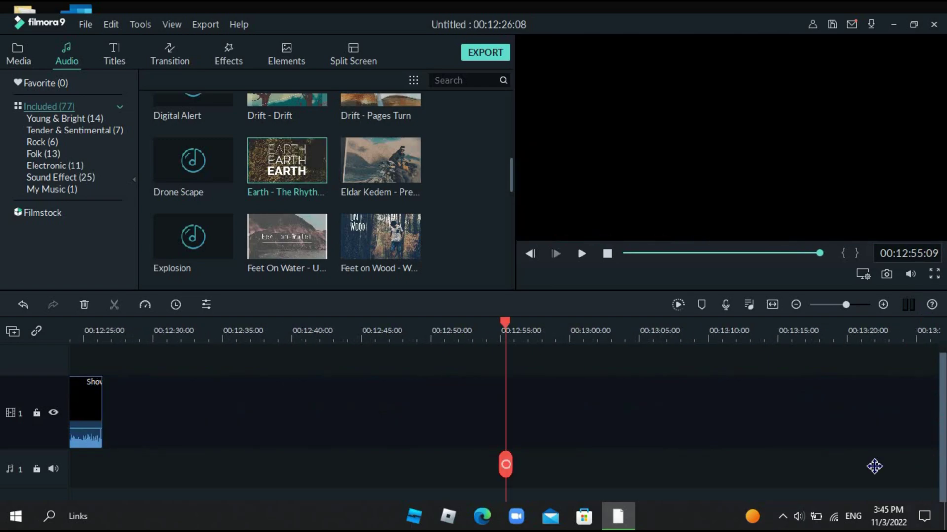
{"action": "left_click_drag", "start_coordinate": [875, 467], "coordinate": [331, 430]}
{"action": "left_click_drag", "start_coordinate": [452, 437], "coordinate": [744, 425]}
{"action": "left_click_drag", "start_coordinate": [806, 481], "coordinate": [139, 461]}
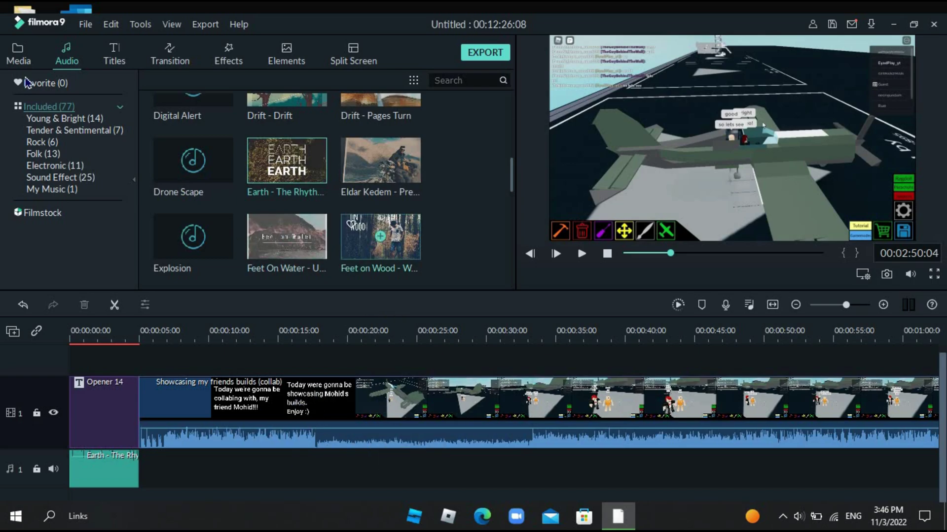
Insert a Default Title into video track 1 at about 10 seconds, after the clip's blue intro section
{"action": "left_click", "coordinate": [106, 60]}
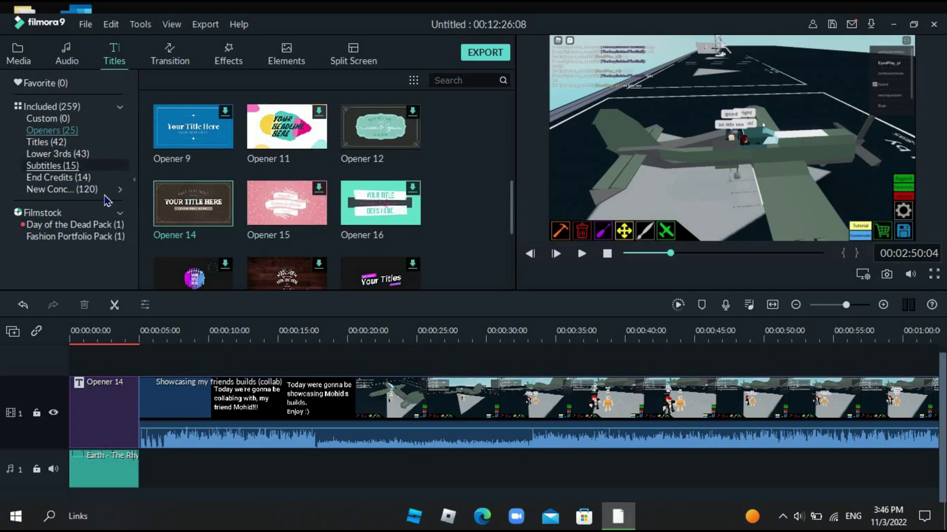
{"action": "scroll", "coordinate": [360, 186], "scroll_direction": "down", "scroll_amount": 5}
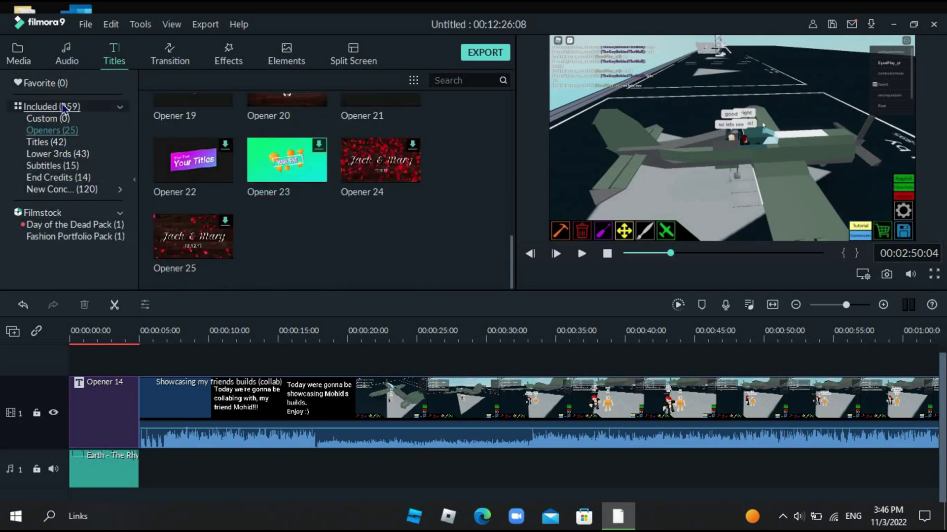
{"action": "left_click", "coordinate": [63, 108]}
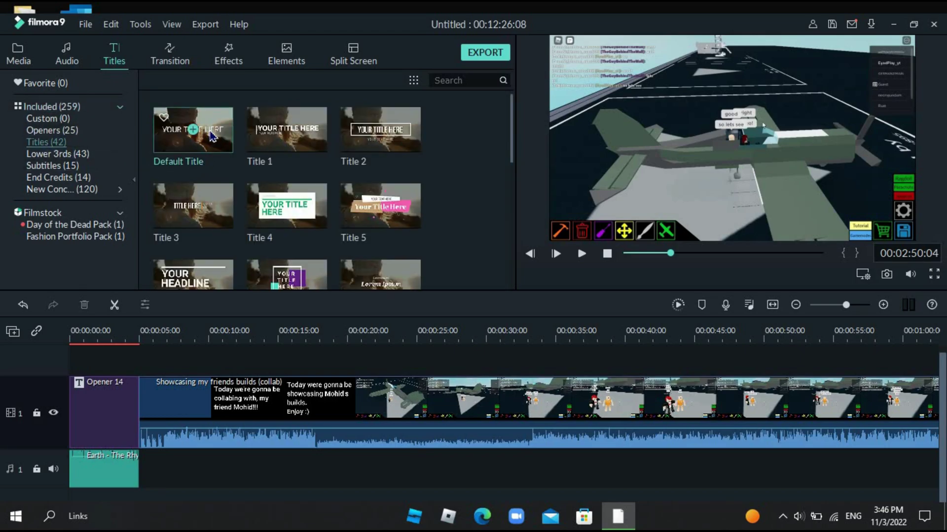
{"action": "scroll", "coordinate": [252, 175], "scroll_direction": "down", "scroll_amount": 10}
{"action": "scroll", "coordinate": [242, 178], "scroll_direction": "up", "scroll_amount": 10}
{"action": "left_click_drag", "start_coordinate": [176, 414], "coordinate": [214, 417]}
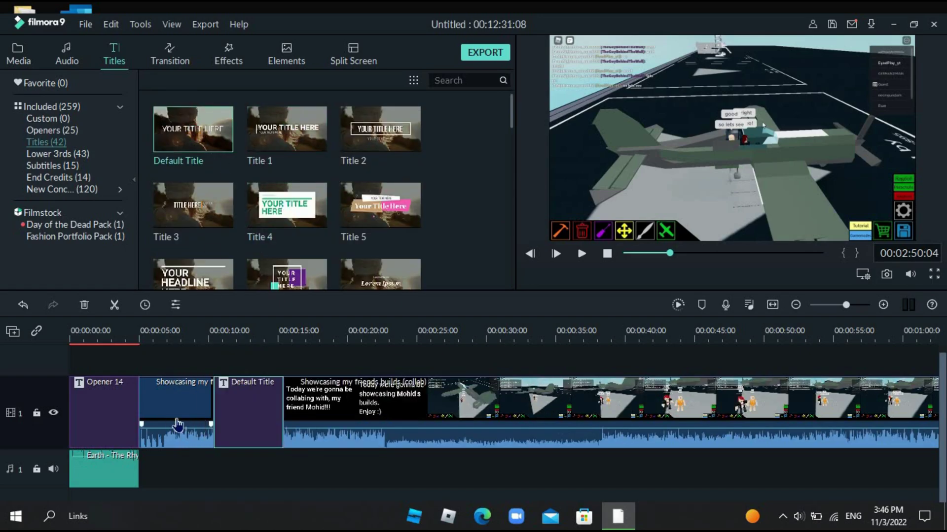
Replace the Default Title's placeholder text with "dababy" and apply the change
{"action": "left_click_drag", "start_coordinate": [664, 259], "coordinate": [639, 260]}
{"action": "left_click_drag", "start_coordinate": [475, 425], "coordinate": [184, 410]}
{"action": "left_click", "coordinate": [708, 142]}
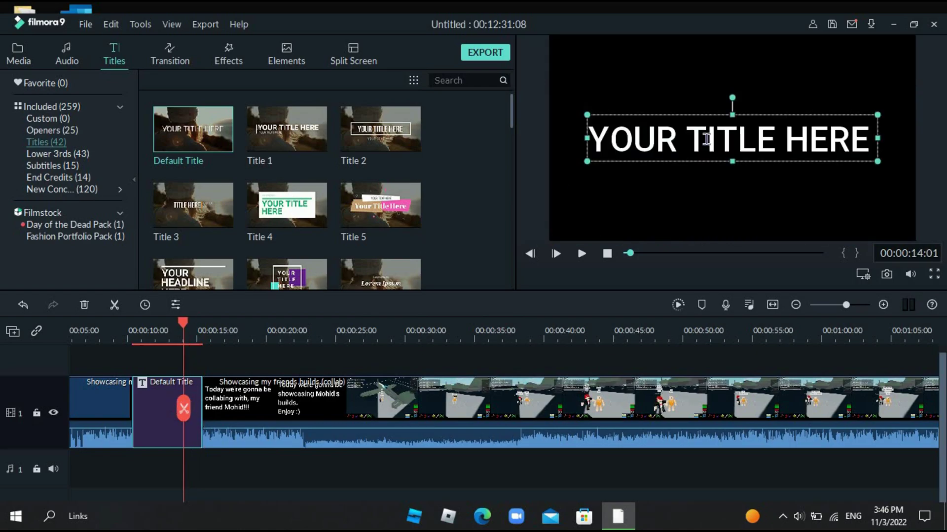
{"action": "double_click", "coordinate": [690, 143]}
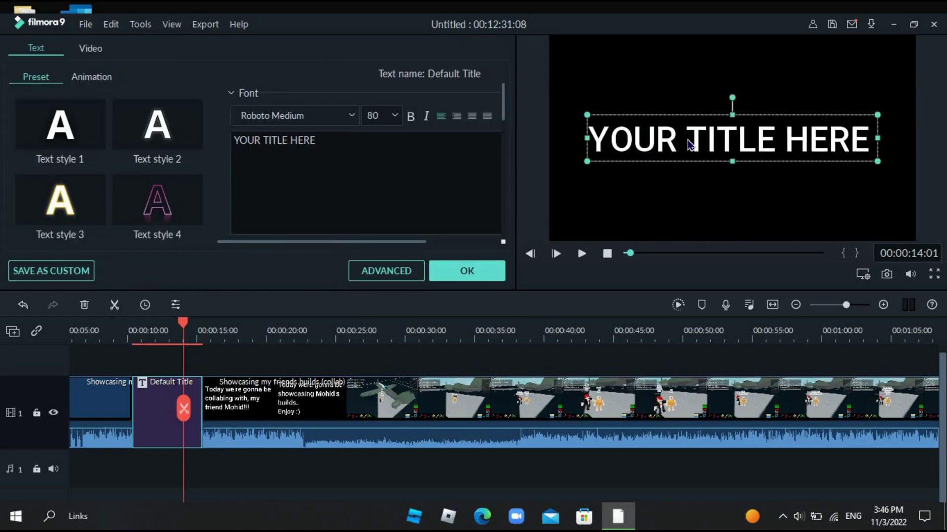
{"action": "left_click_drag", "start_coordinate": [234, 141], "coordinate": [338, 152]}
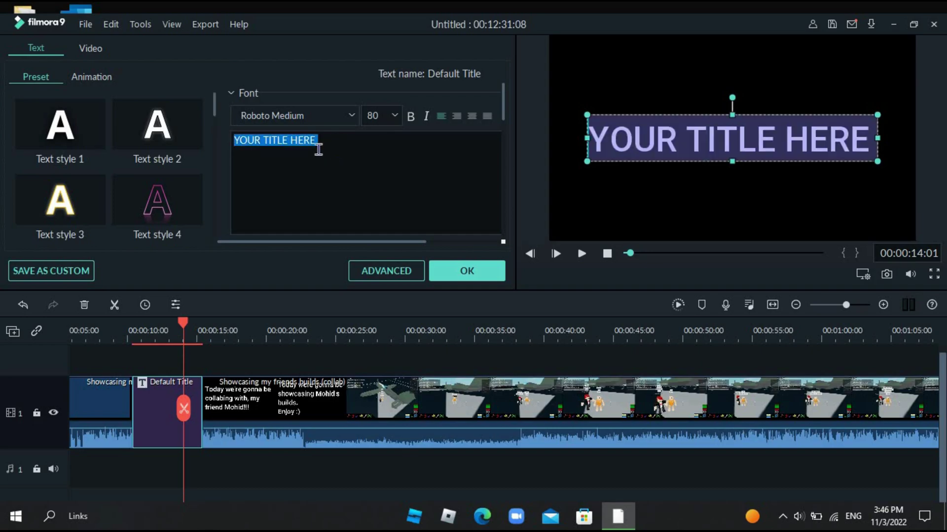
{"action": "type", "text": "da"}
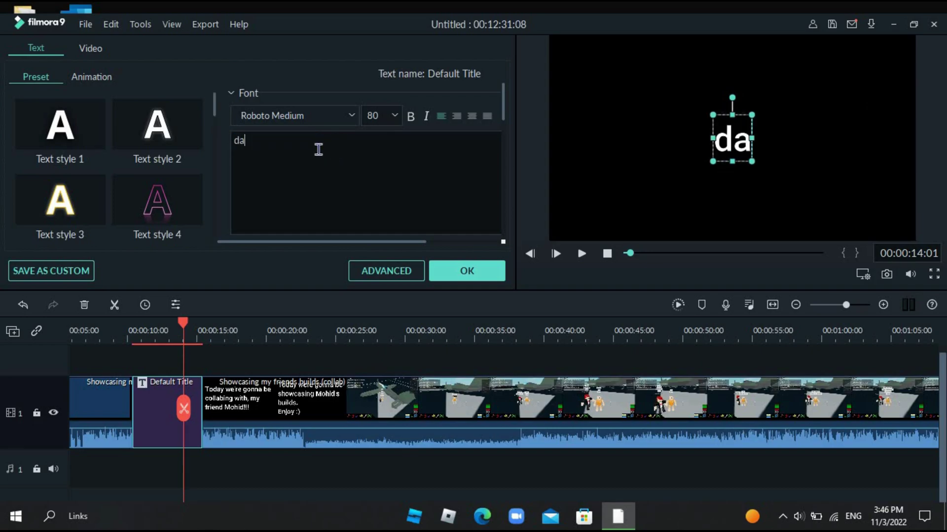
{"action": "key", "text": "BackSpace"}
{"action": "key", "text": "BackSpace"}
{"action": "type", "text": "dababy"}
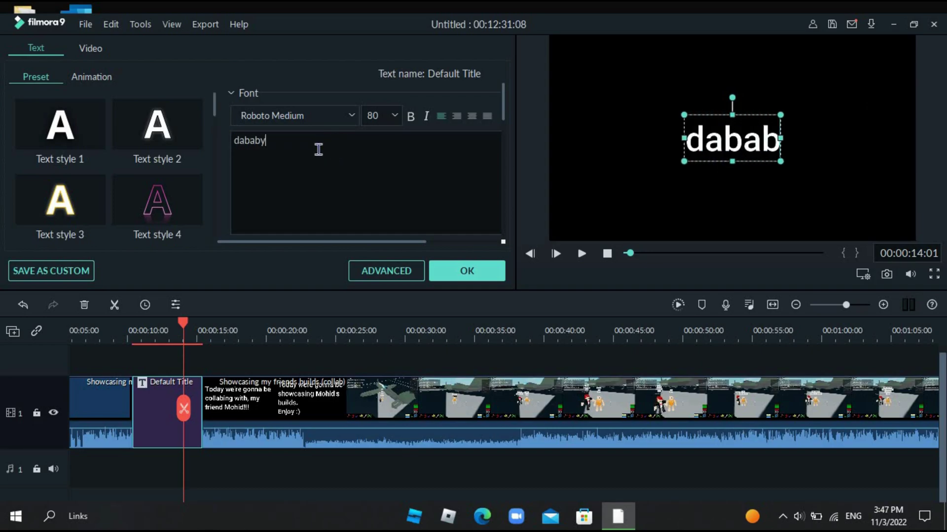
{"action": "left_click", "coordinate": [467, 269]}
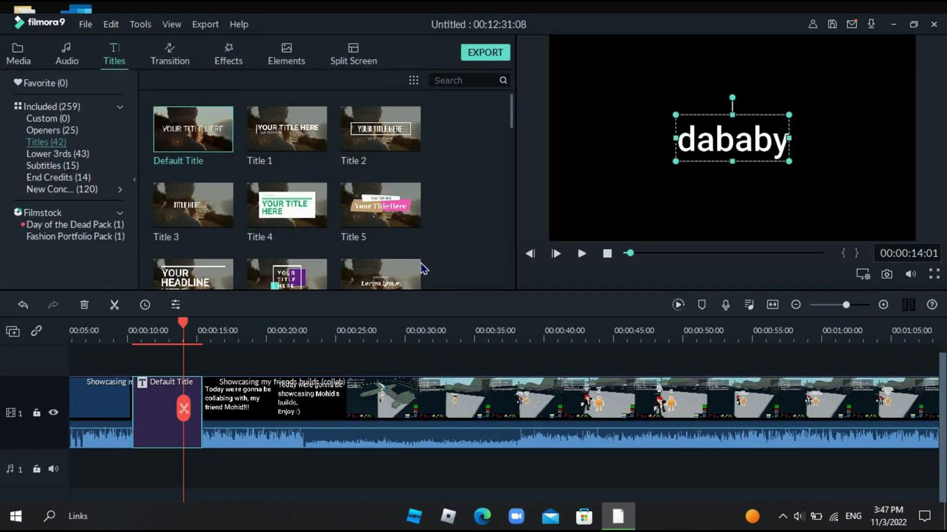
Place a second Default Title on video track 2 so it starts where the first Default Title on track 1 ends
{"action": "left_click_drag", "start_coordinate": [184, 417], "coordinate": [379, 424]}
{"action": "mouse_move", "coordinate": [212, 409]}
{"action": "left_mouse_down"}
{"action": "mouse_move", "coordinate": [196, 406]}
{"action": "mouse_move", "coordinate": [327, 408]}
{"action": "mouse_move", "coordinate": [149, 406]}
{"action": "mouse_move", "coordinate": [299, 415]}
{"action": "left_mouse_up"}
{"action": "left_click_drag", "start_coordinate": [519, 417], "coordinate": [98, 449]}
{"action": "left_click_drag", "start_coordinate": [328, 354], "coordinate": [292, 358]}
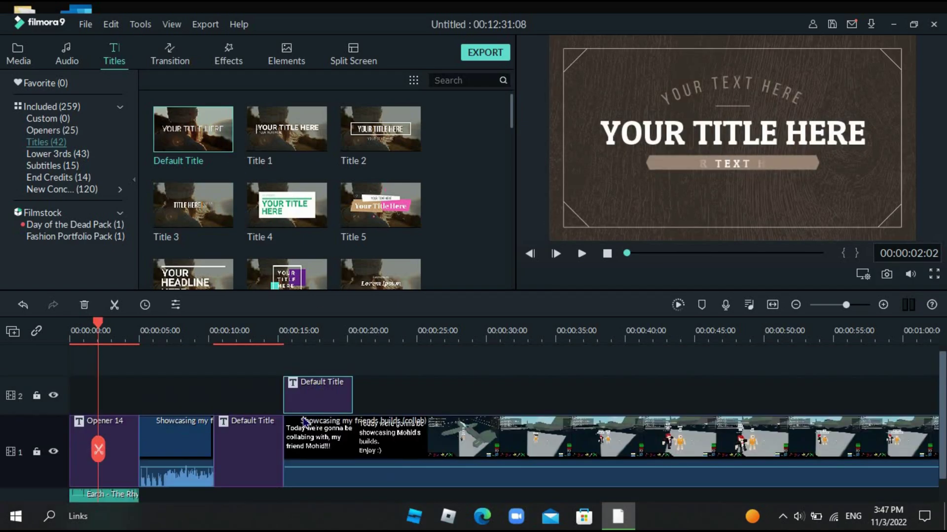
Replace the placeholder text of the Default Title at about 15 seconds on video track 2 with "434343434" and apply it
{"action": "left_click_drag", "start_coordinate": [200, 459], "coordinate": [319, 398]}
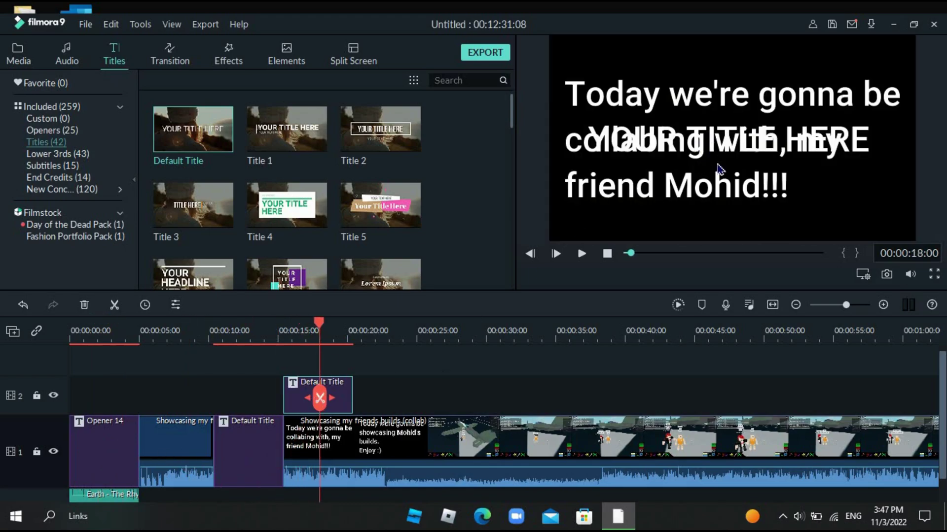
{"action": "double_click", "coordinate": [782, 136]}
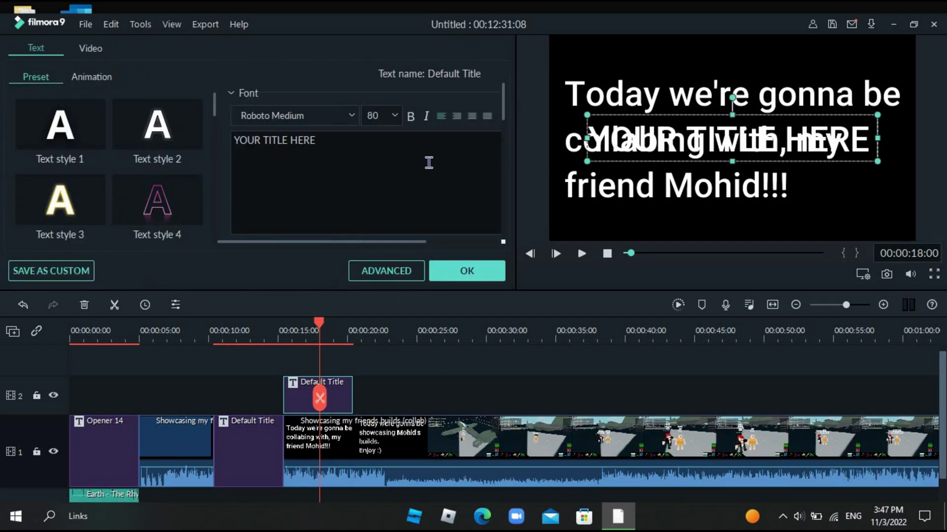
{"action": "key", "text": "ctrl+a"}
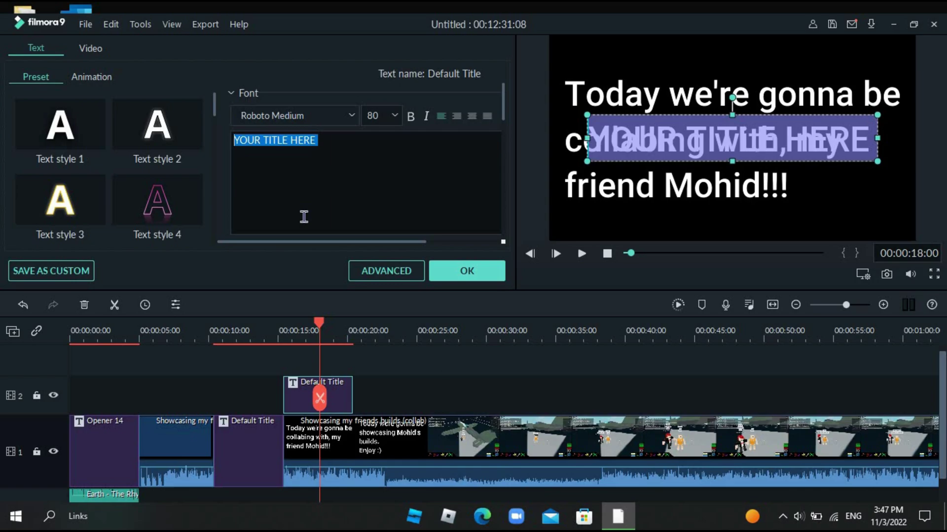
{"action": "type", "text": "434343434"}
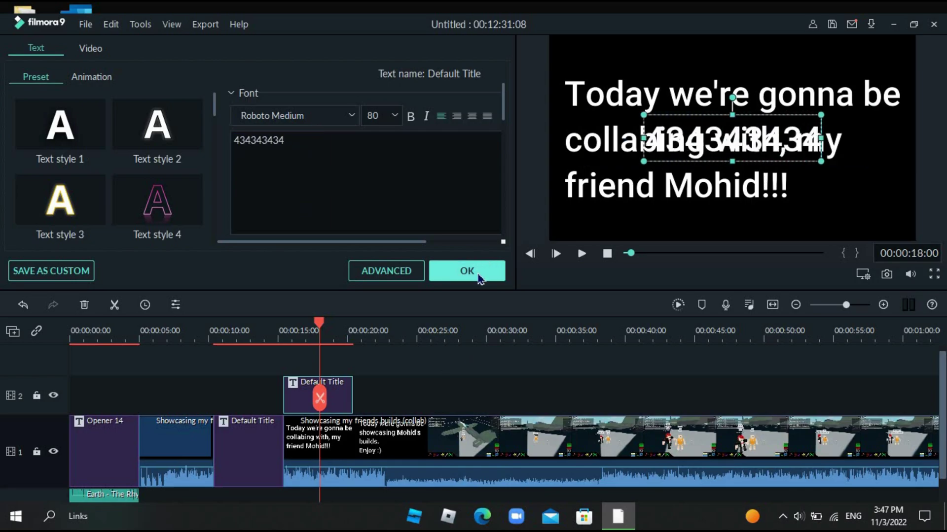
Place another Default Title on video track 2 at about 29 seconds, over the gameplay footage
{"action": "left_click", "coordinate": [413, 356]}
{"action": "mouse_move", "coordinate": [272, 395]}
{"action": "left_mouse_down"}
{"action": "mouse_move", "coordinate": [260, 395]}
{"action": "mouse_move", "coordinate": [356, 402]}
{"action": "mouse_move", "coordinate": [321, 398]}
{"action": "mouse_move", "coordinate": [451, 374]}
{"action": "left_mouse_up"}
{"action": "left_click_drag", "start_coordinate": [320, 147], "coordinate": [493, 395]}
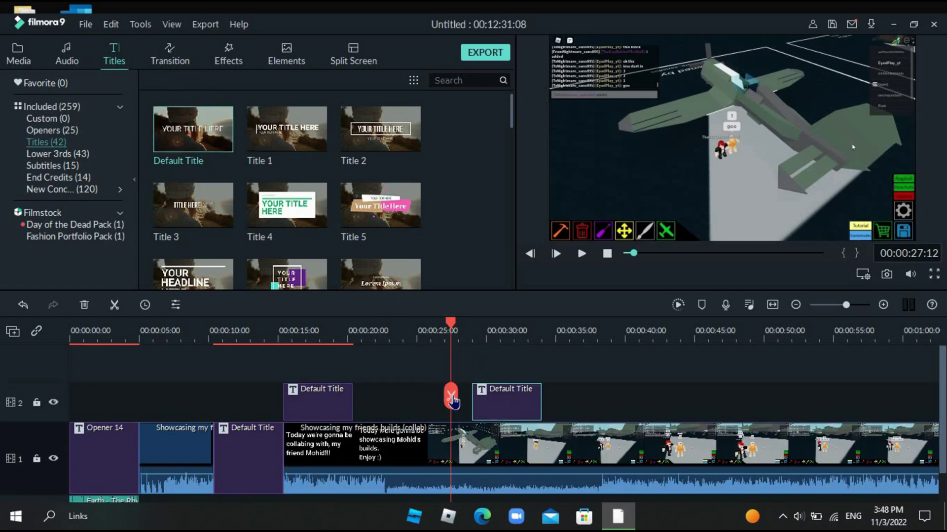
Replace the placeholder text of the Default Title at about 29 seconds with "dababy" and apply the change
{"action": "left_click", "coordinate": [527, 412]}
{"action": "double_click", "coordinate": [695, 137]}
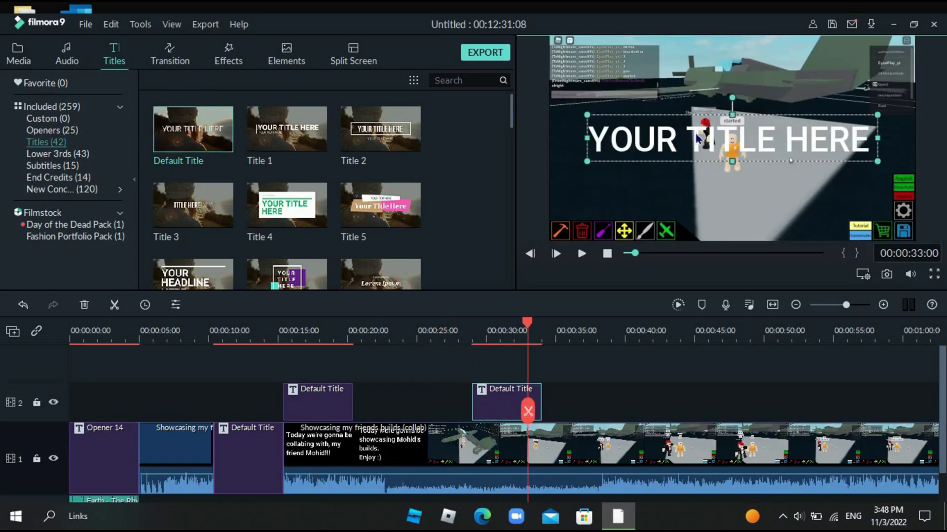
{"action": "key", "text": "ctrl+a"}
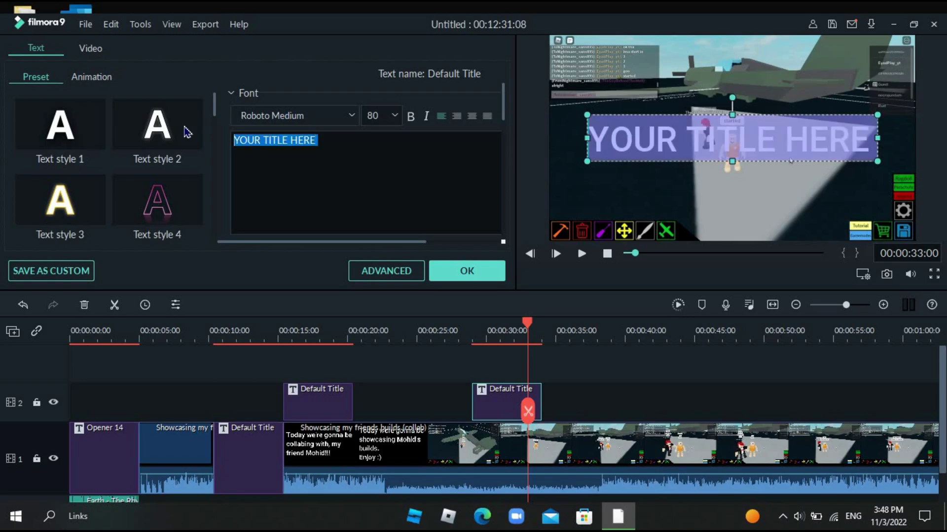
{"action": "type", "text": "dababy"}
{"action": "left_click", "coordinate": [467, 271]}
Check the clip's outro near the timeline's end and set up a local MP4 export named "dababy", keeping the Desktop save folder
{"action": "left_click_drag", "start_coordinate": [527, 412], "coordinate": [561, 410]}
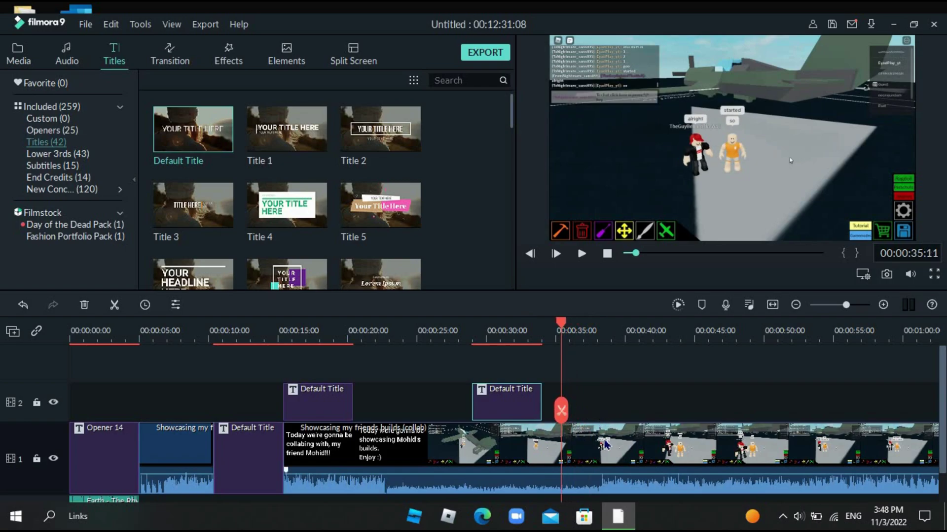
{"action": "left_click_drag", "start_coordinate": [561, 410], "coordinate": [595, 470]}
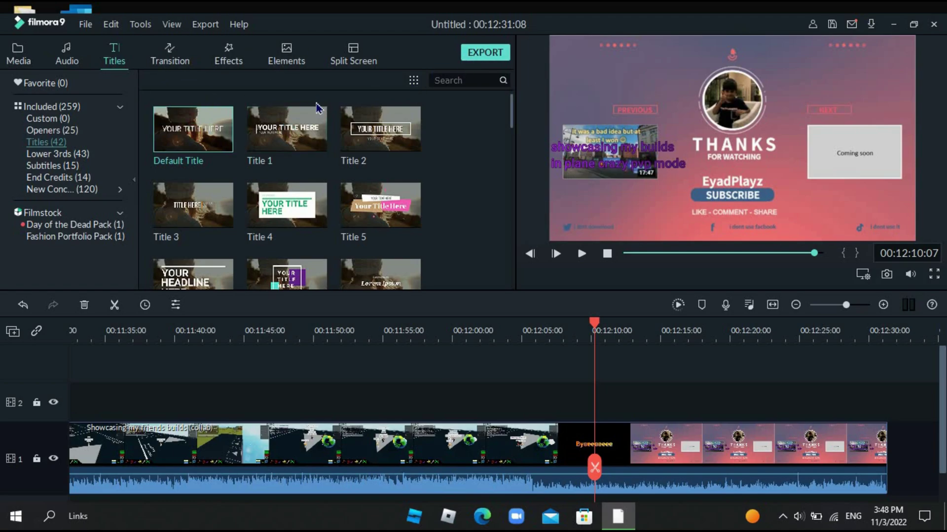
{"action": "left_click", "coordinate": [486, 52]}
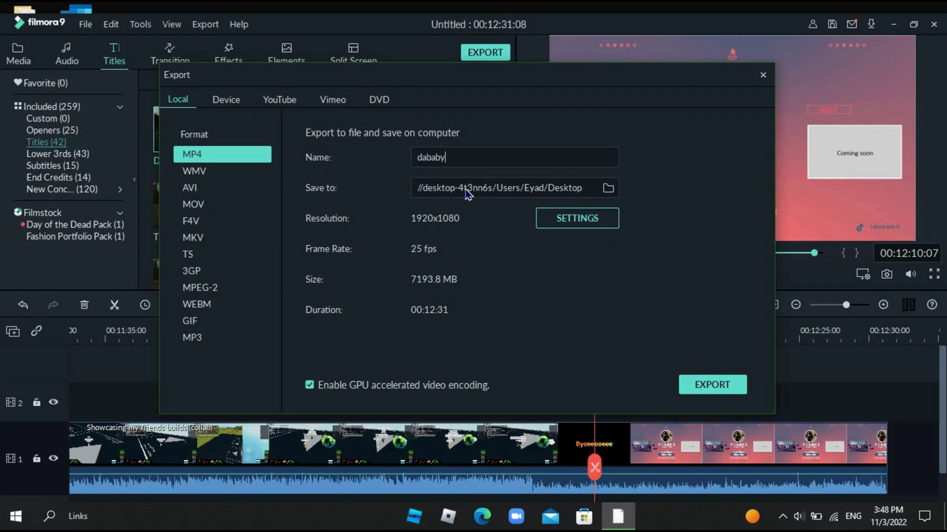
{"action": "left_click", "coordinate": [607, 188]}
{"action": "left_click", "coordinate": [618, 76]}
Confirm the Best quality export settings with H.264, 1920x1080 and 25 fps, and start exporting the video
{"action": "left_click", "coordinate": [572, 218]}
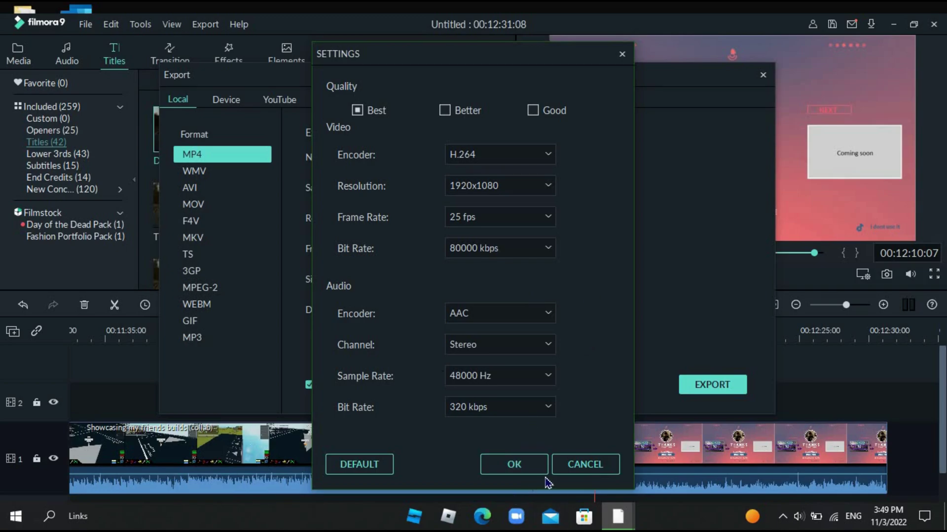
{"action": "left_click", "coordinate": [518, 467]}
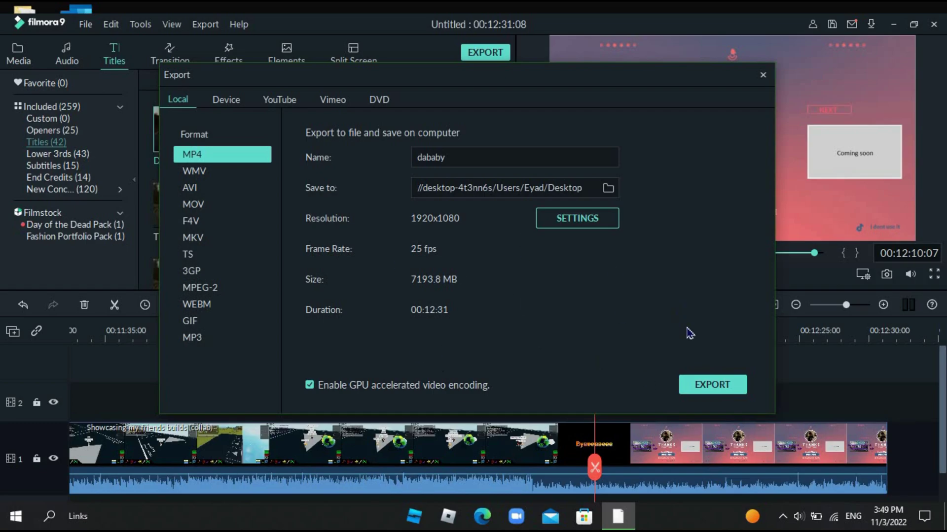
{"action": "left_click", "coordinate": [726, 386]}
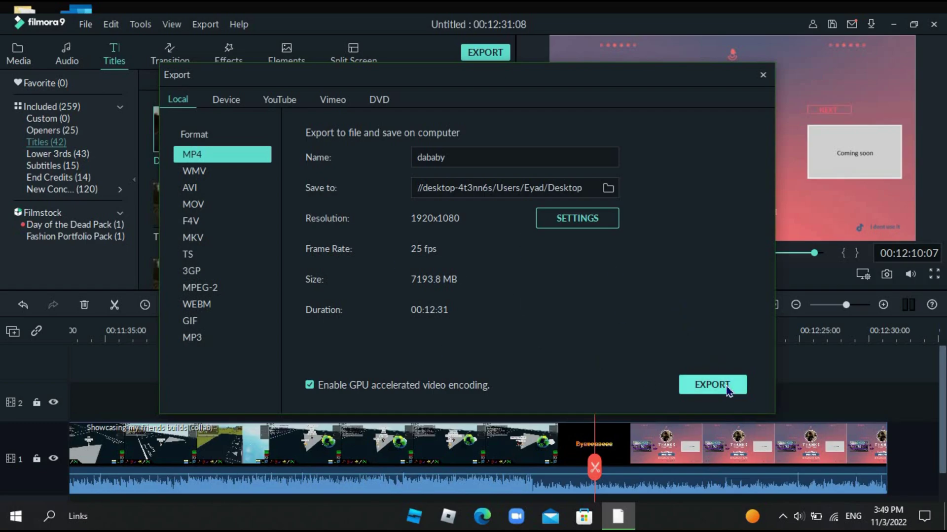